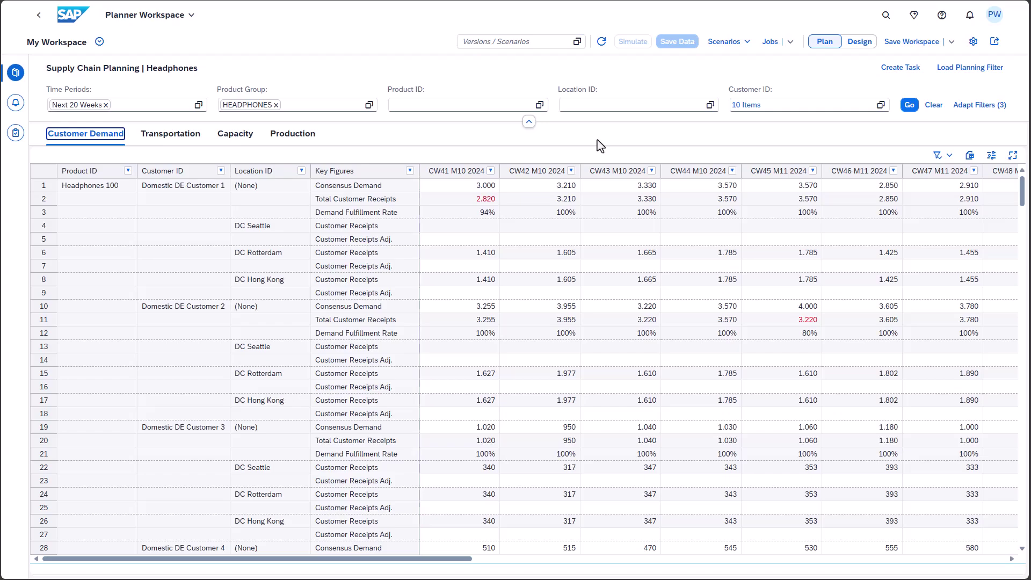
Edit the Total Customer Receipts formatting rule to 'not equal to 100% of Consensus Demand' in red, and apply it.
click(799, 321)
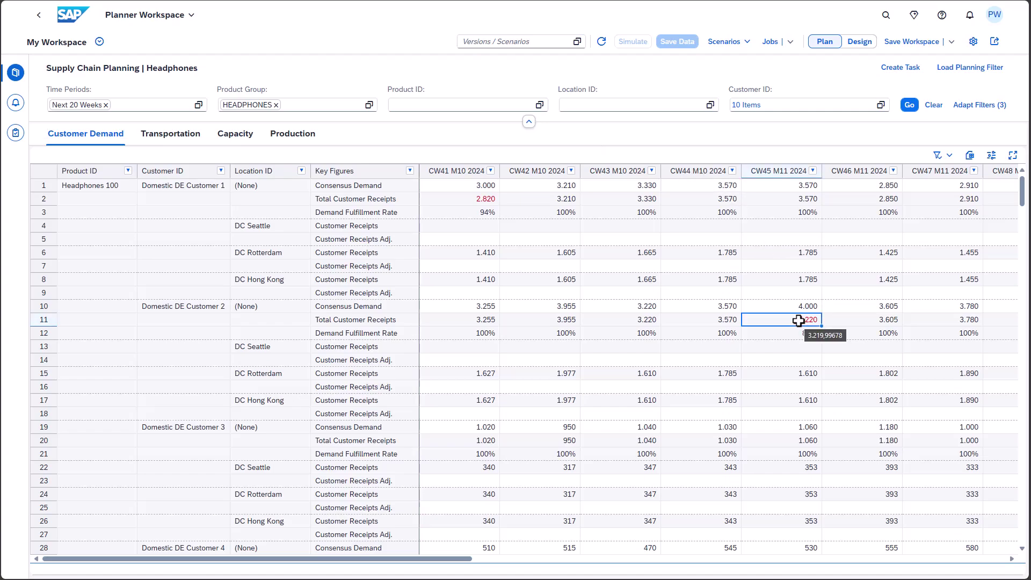
click(992, 156)
click(984, 537)
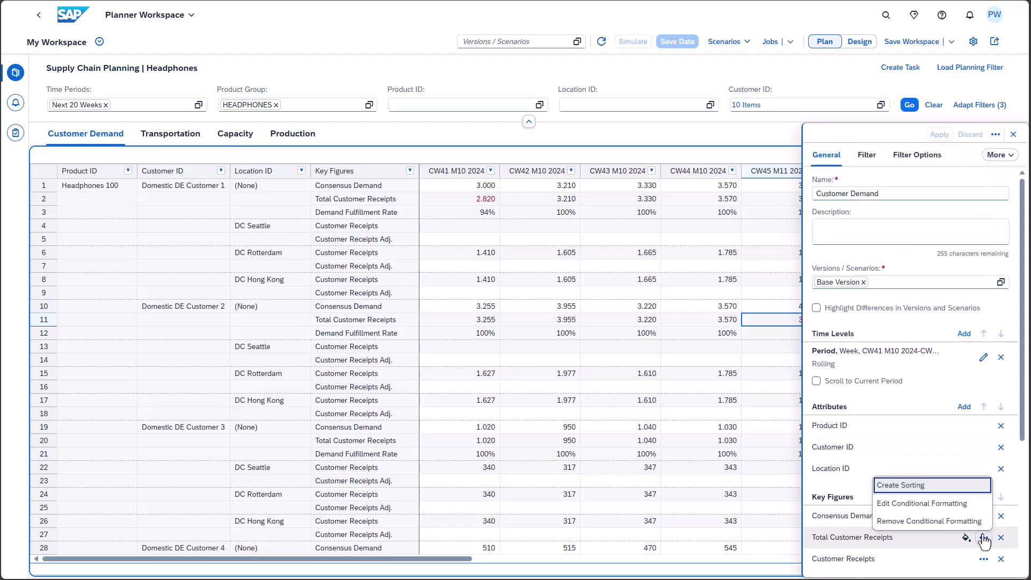
click(972, 513)
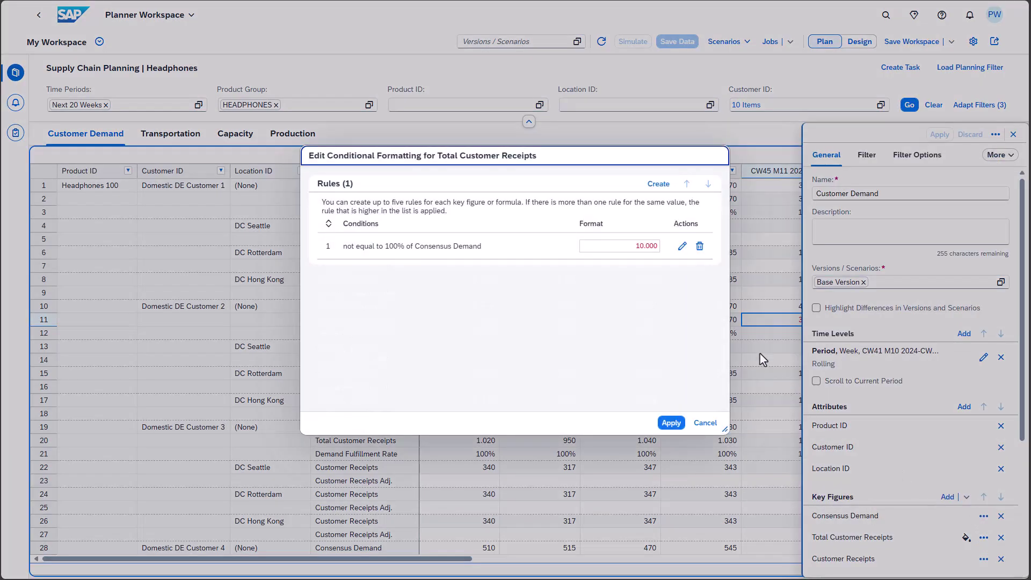
click(682, 246)
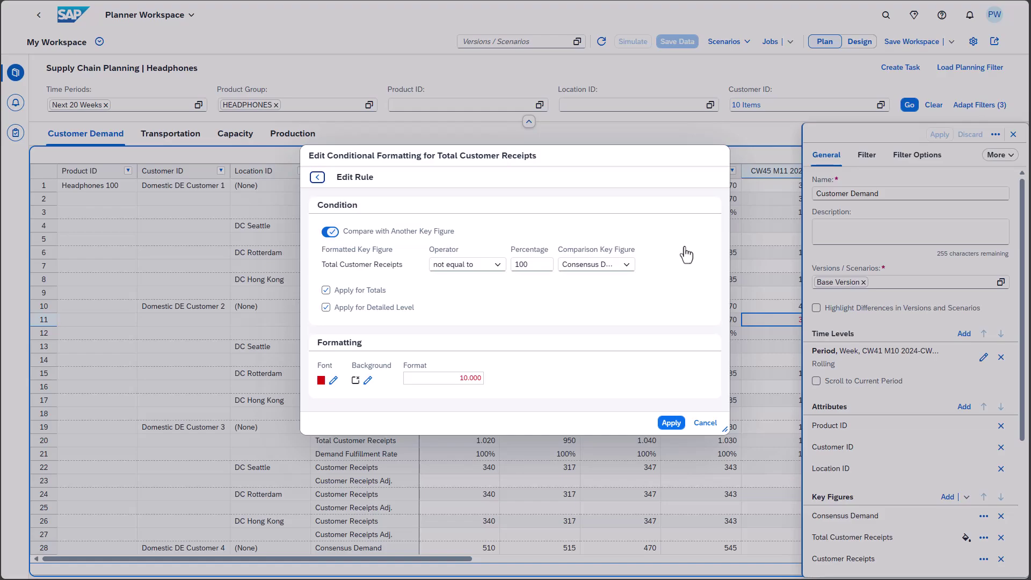
click(497, 266)
click(592, 313)
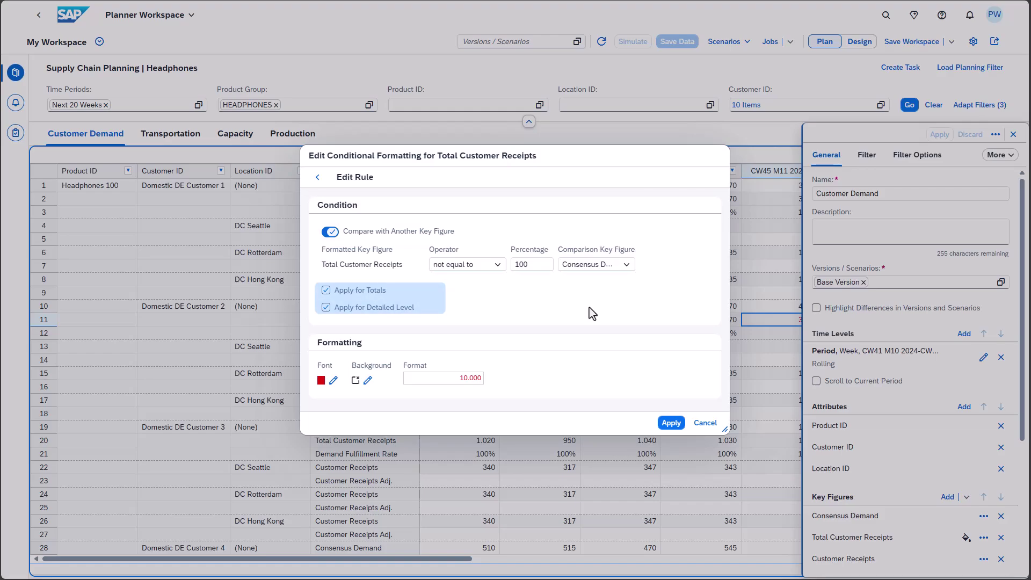
click(668, 425)
click(670, 423)
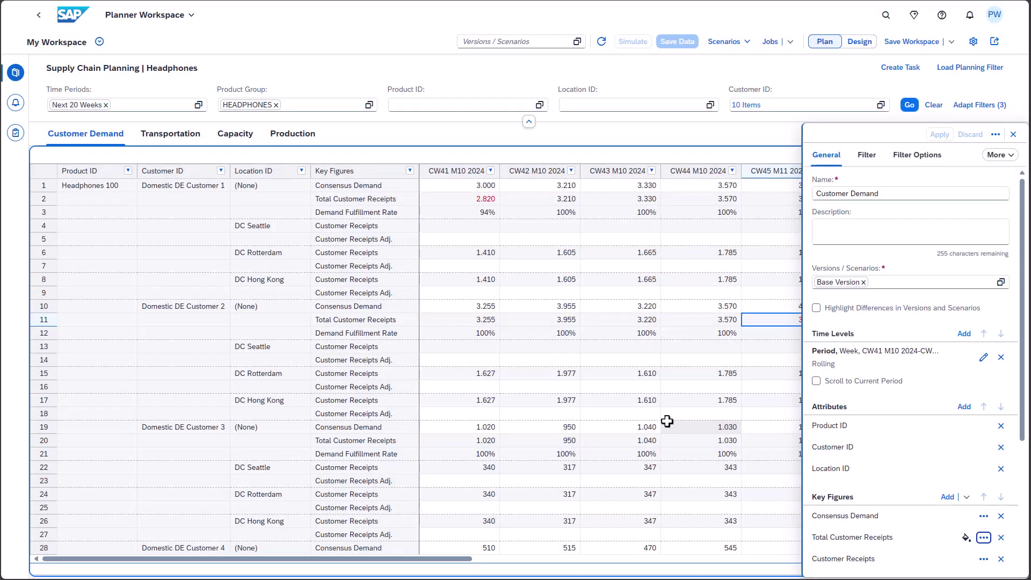
Enter 4200 as Domestic DE Customer 2's CW46 Consensus Demand, dropping fulfillment to 86%.
click(1014, 135)
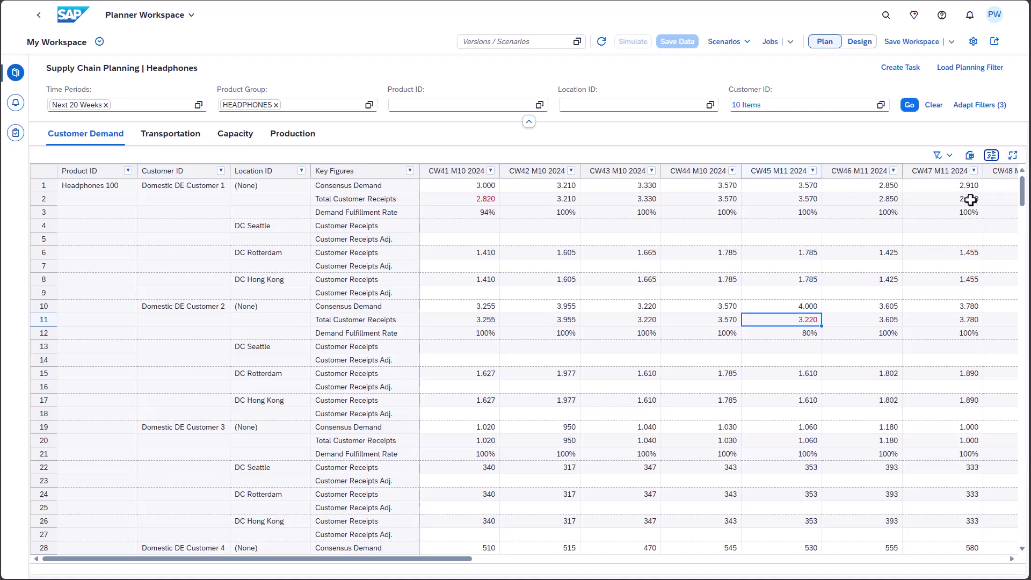
click(878, 310)
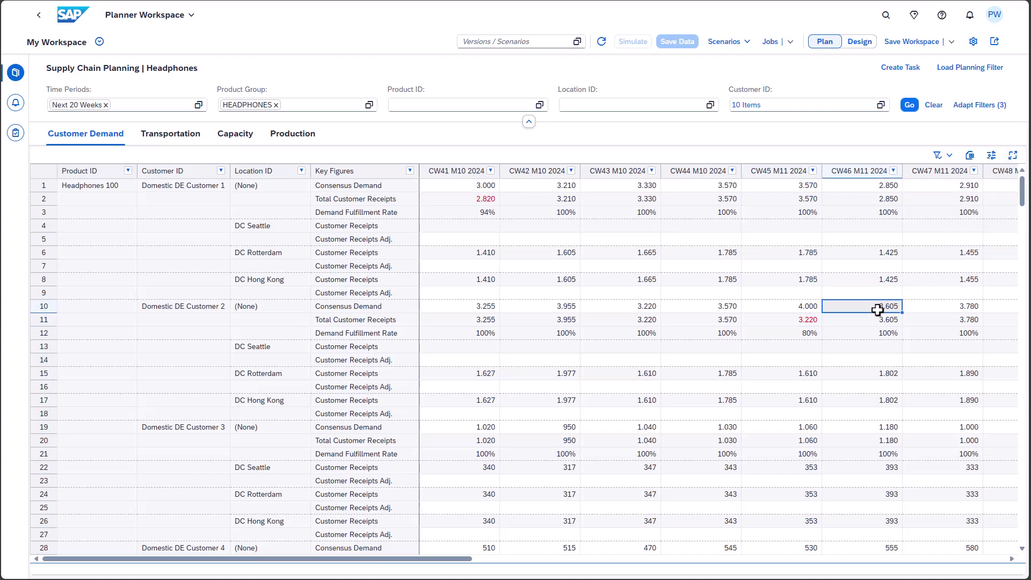
text(4200)
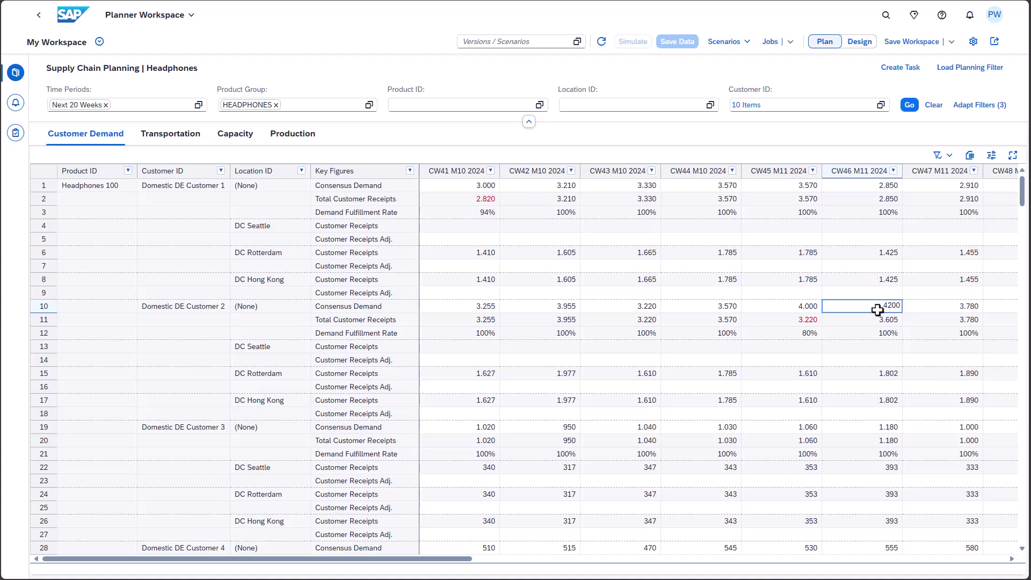
key(Tab)
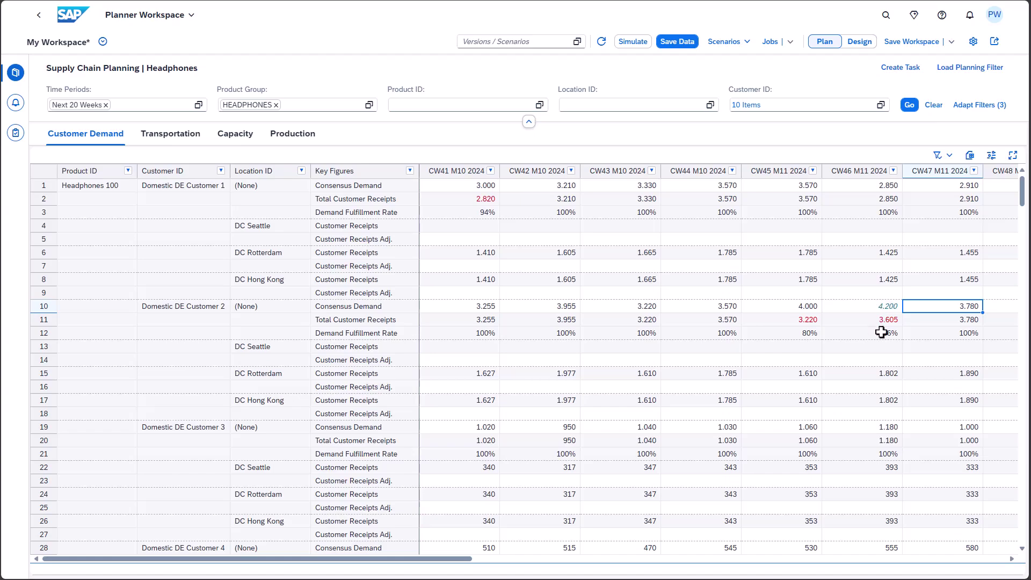
click(883, 333)
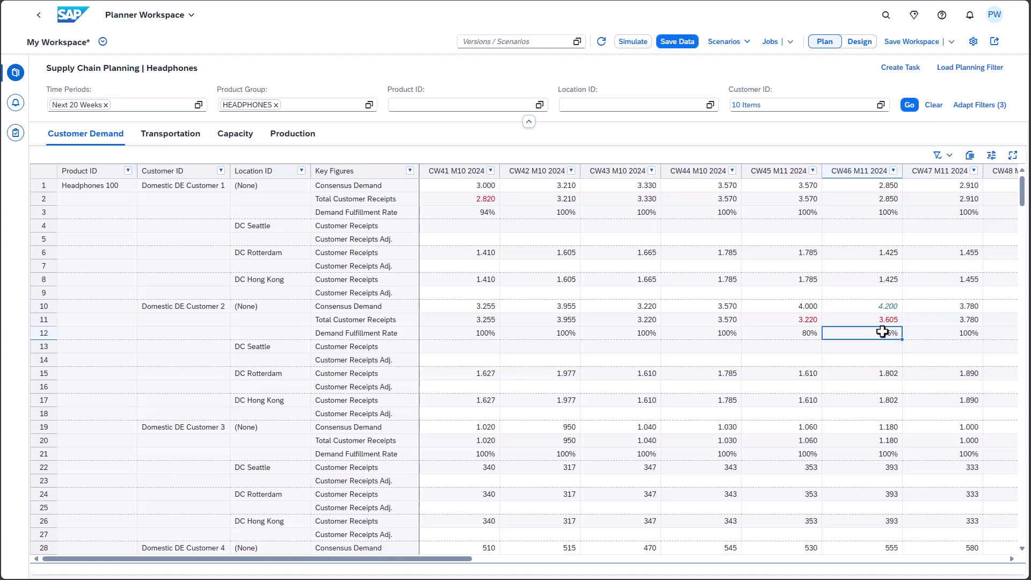
click(991, 155)
scroll(961, 281, down, 2)
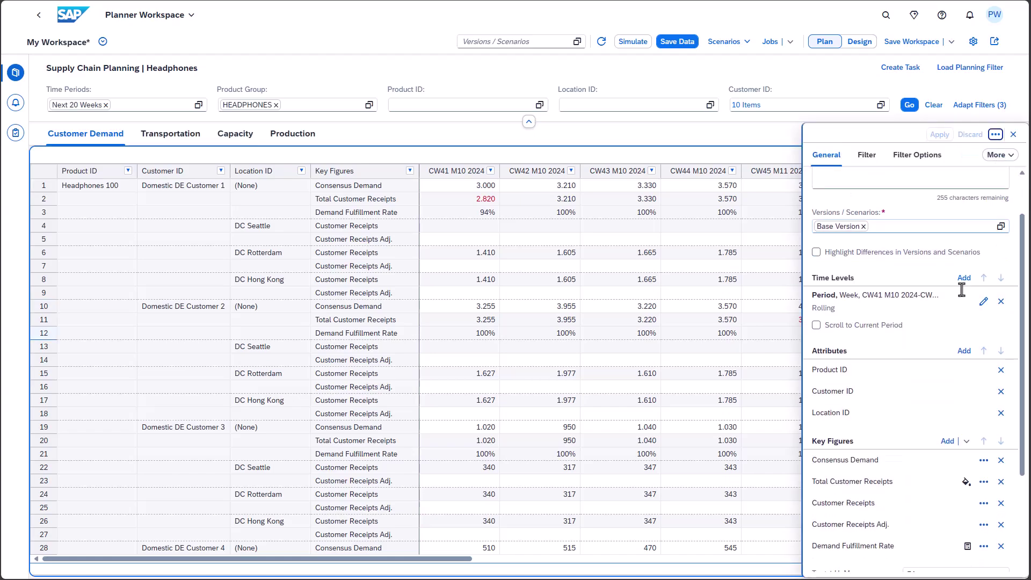
click(984, 478)
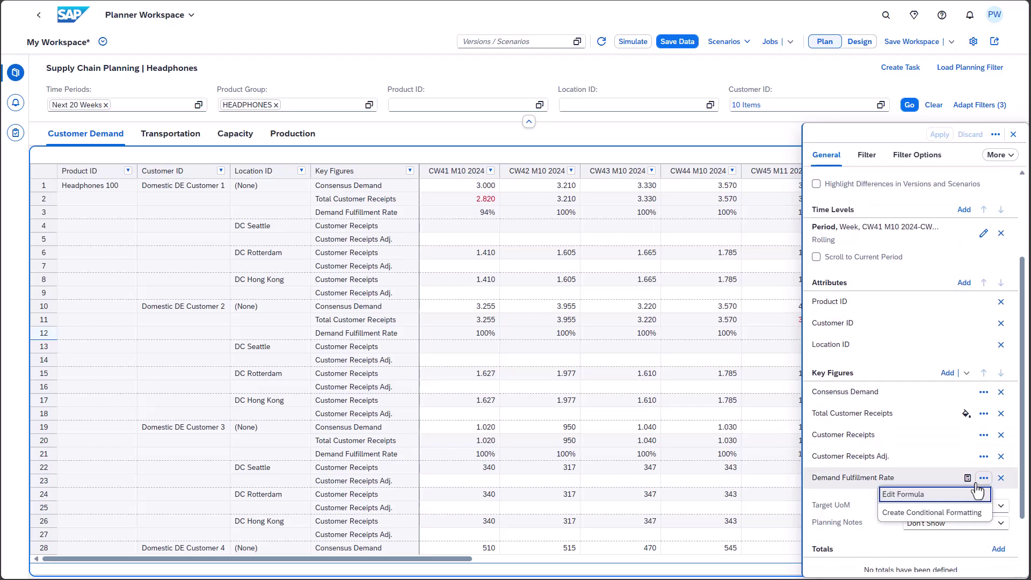
click(963, 494)
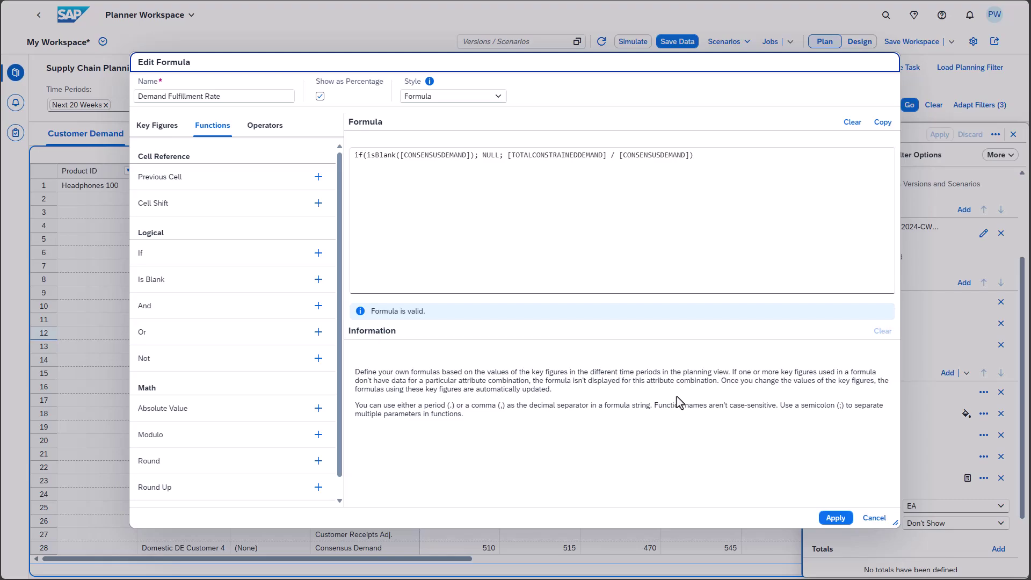
click(210, 260)
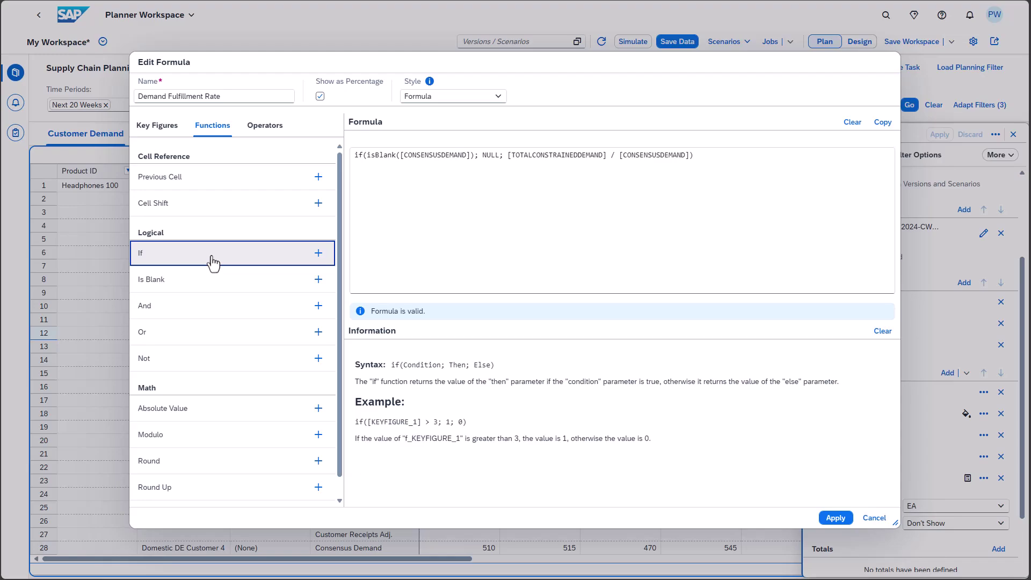
click(208, 279)
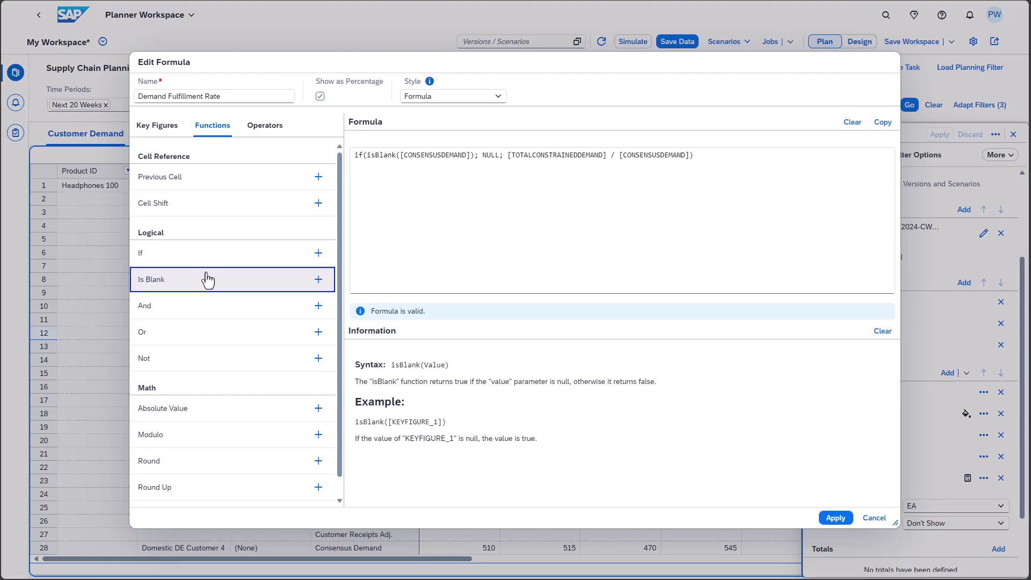
click(164, 127)
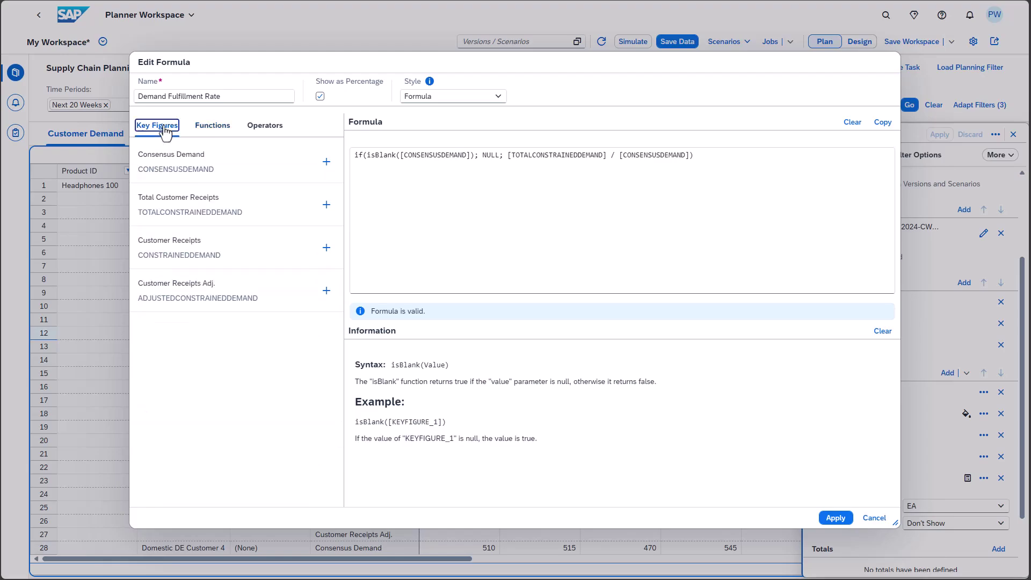
click(212, 129)
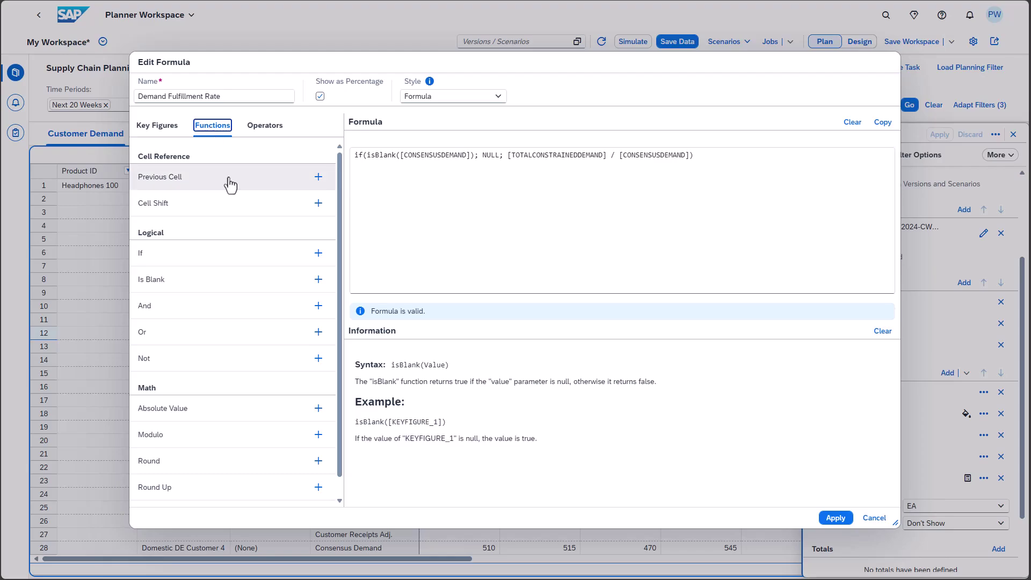
scroll(230, 179, down, 1)
click(269, 128)
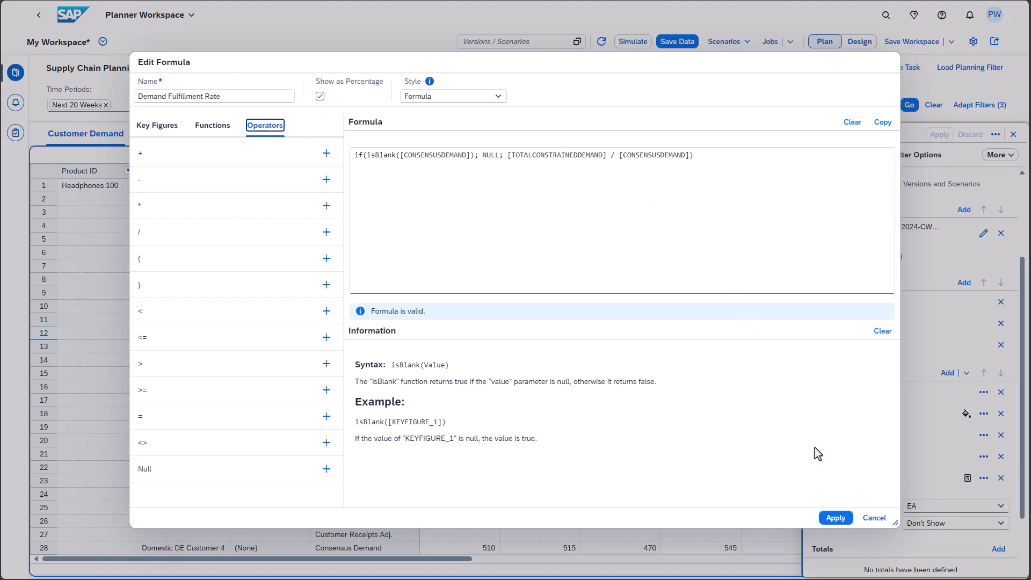
click(833, 517)
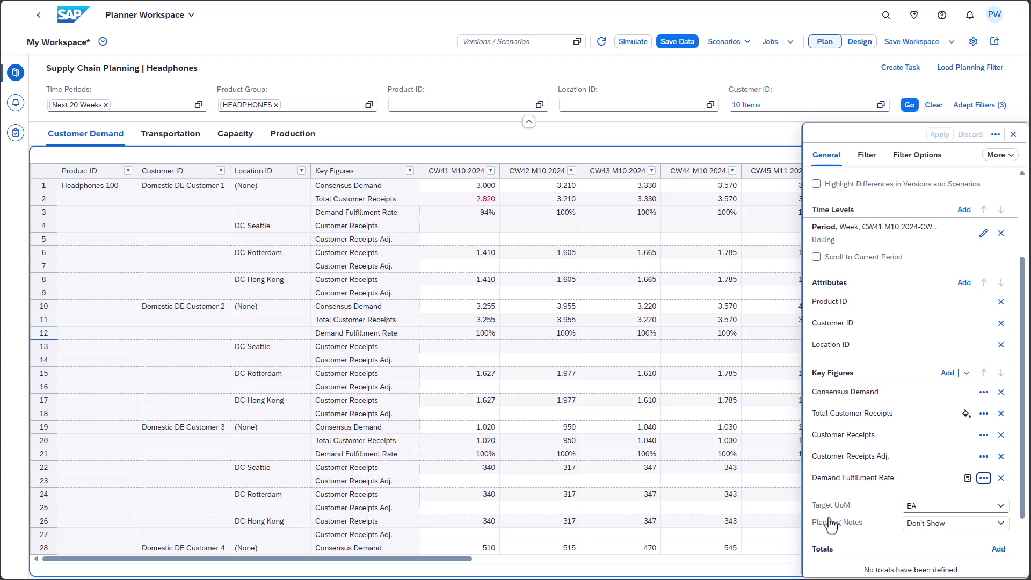
click(1013, 134)
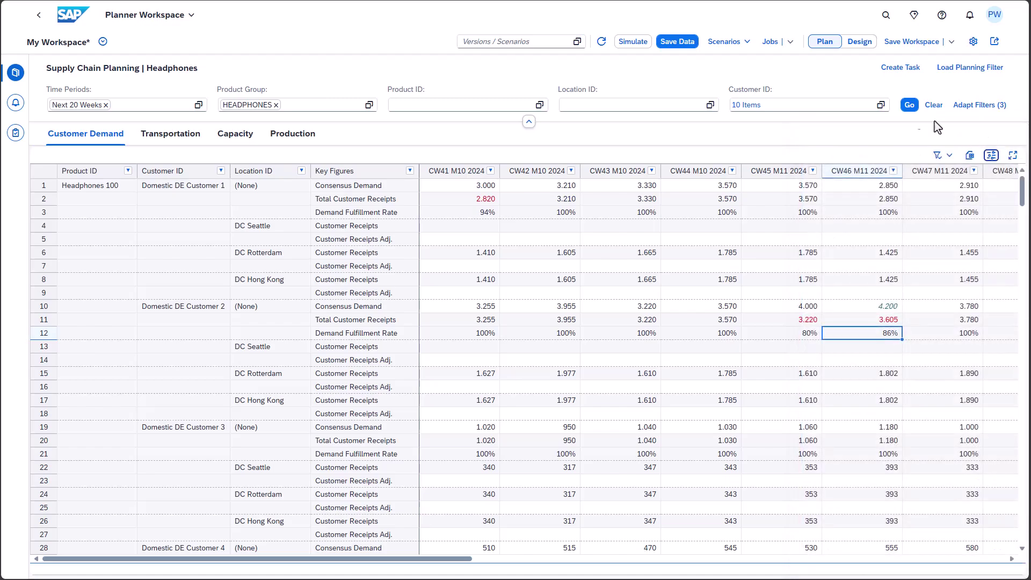
Save the planning data, then drill from DC Rotterdam's CW46 Customer Receipts into Review Transportation.
click(665, 43)
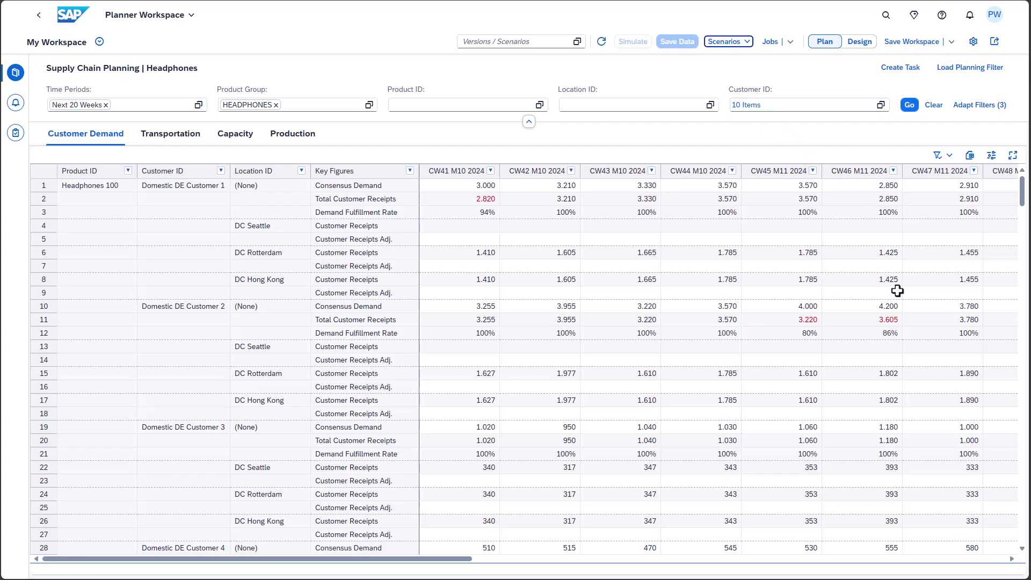
click(877, 372)
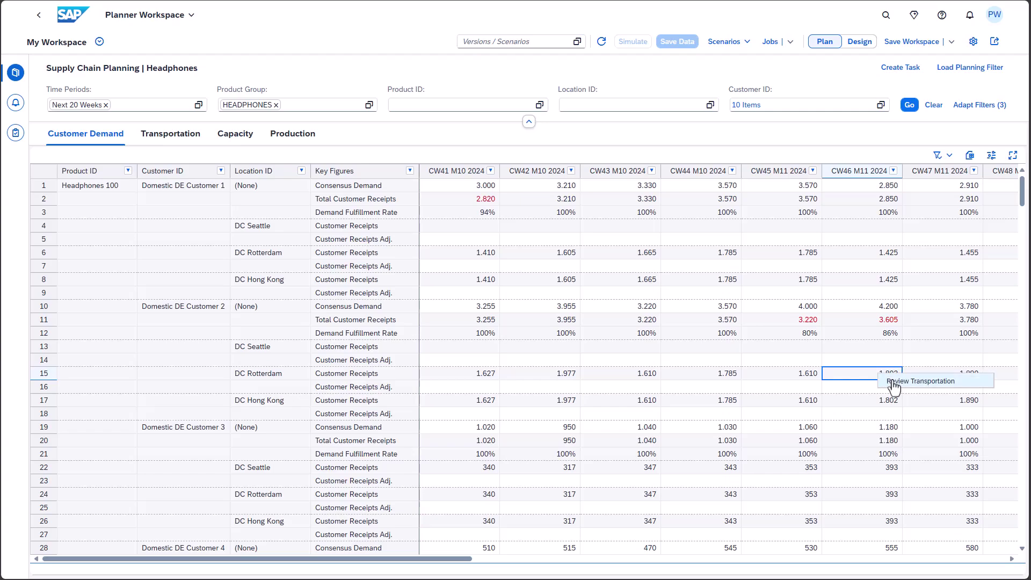
click(896, 382)
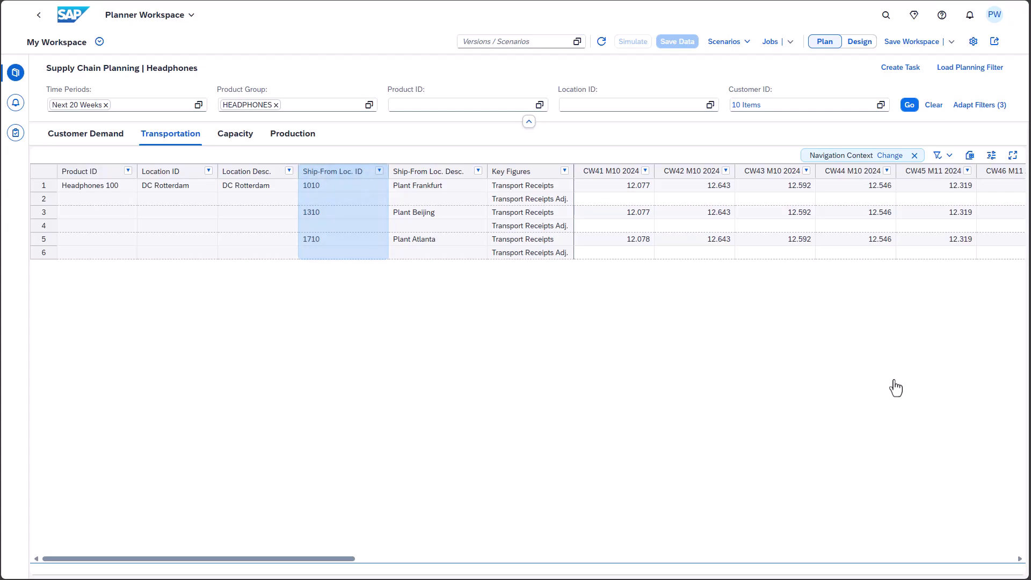
click(895, 388)
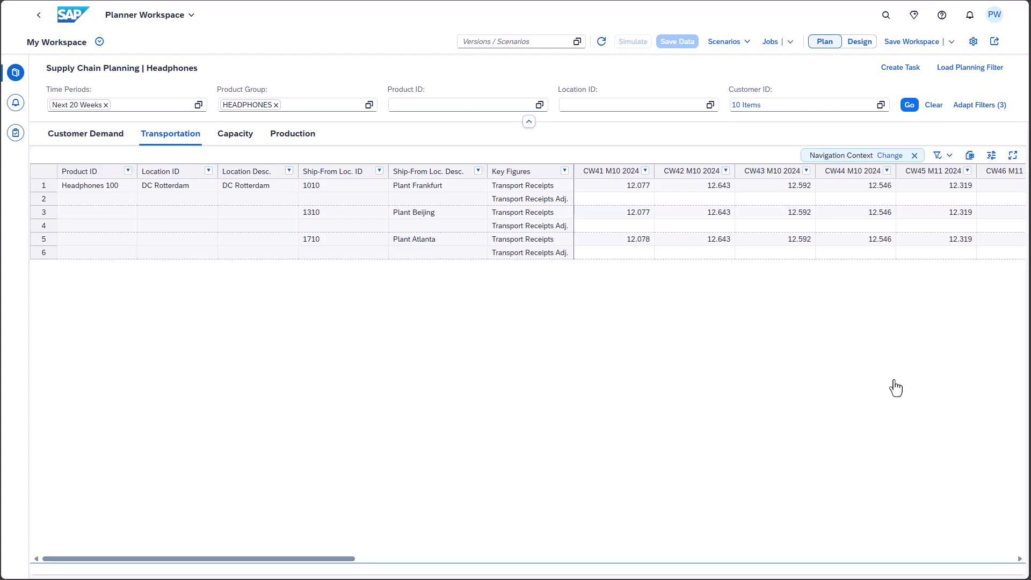
right_click(768, 213)
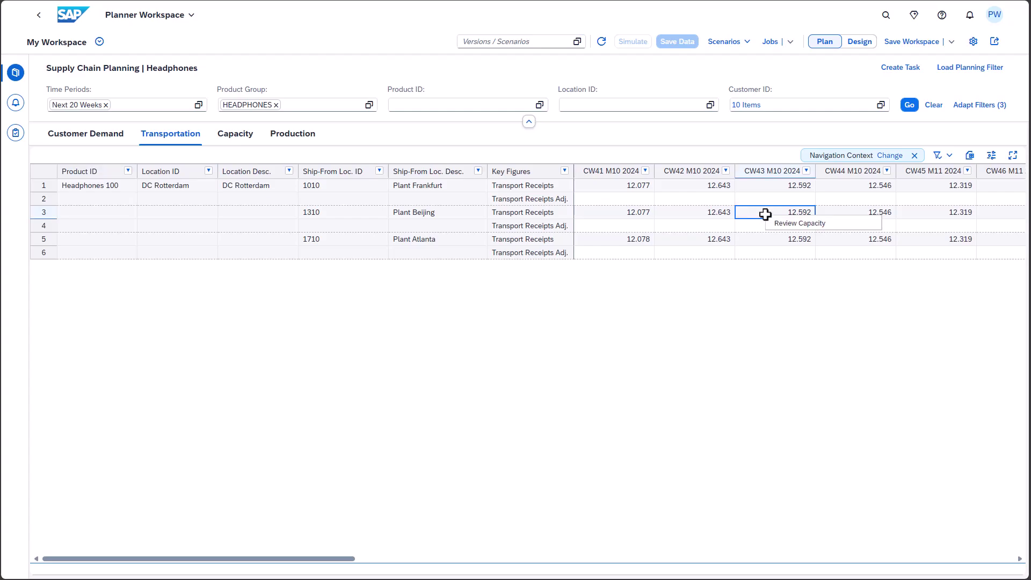
click(787, 226)
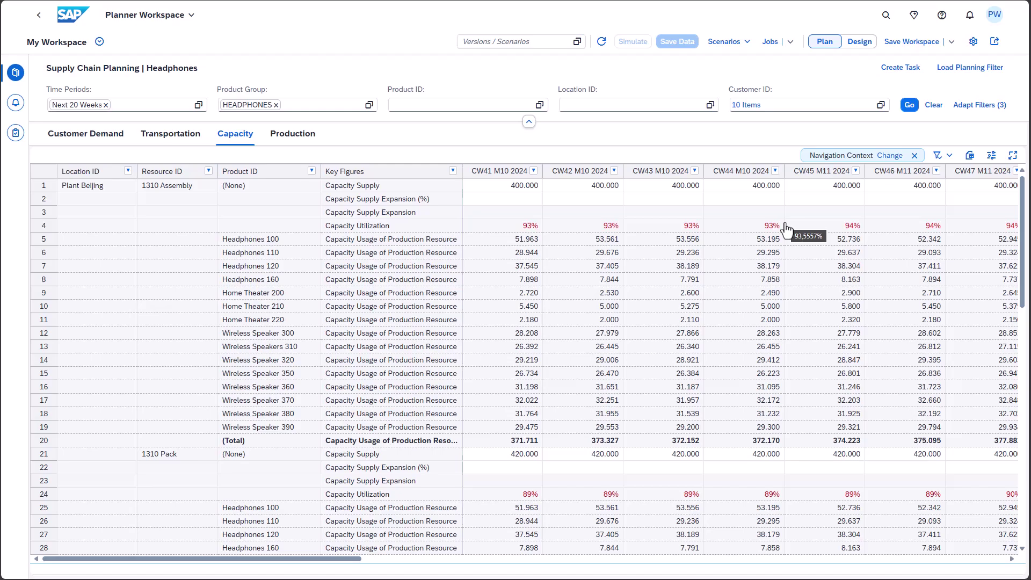
click(889, 155)
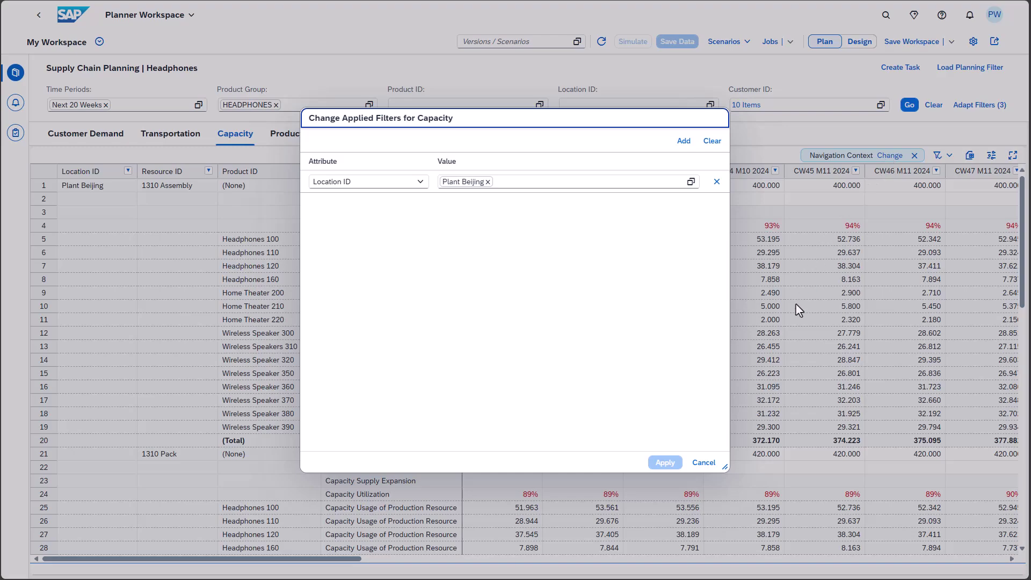
click(707, 465)
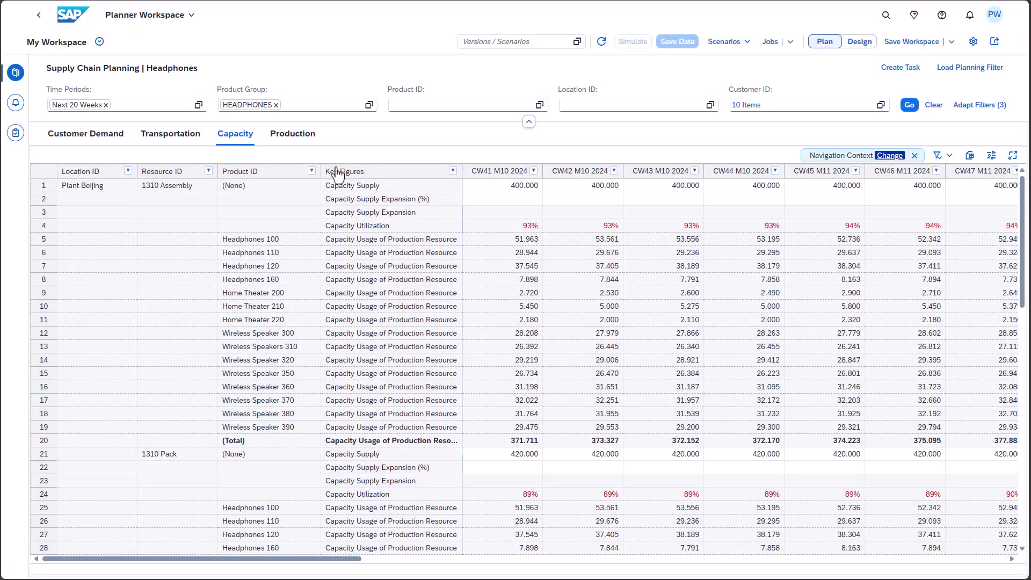
click(192, 137)
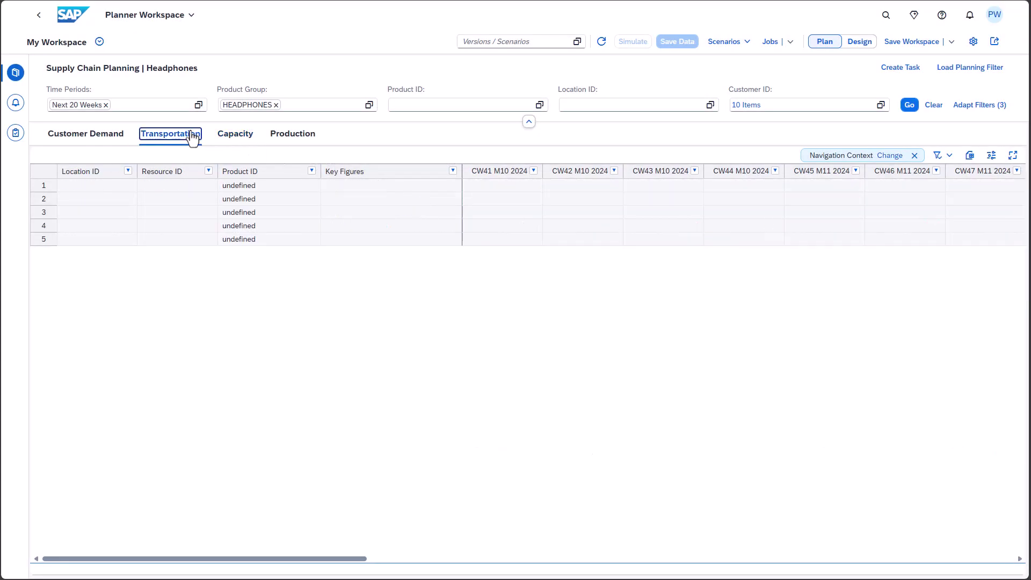
Edit the Review Capacity contextual navigation through to Filter Behavior, mapping Ship-From Loc. ID to Location ID, and save.
click(992, 156)
click(991, 159)
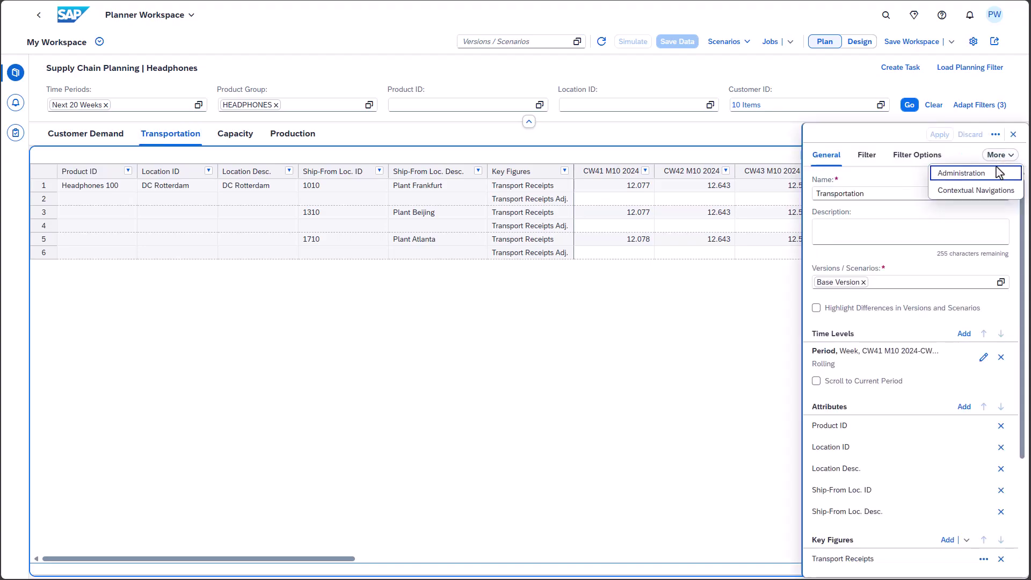
click(989, 189)
click(1004, 193)
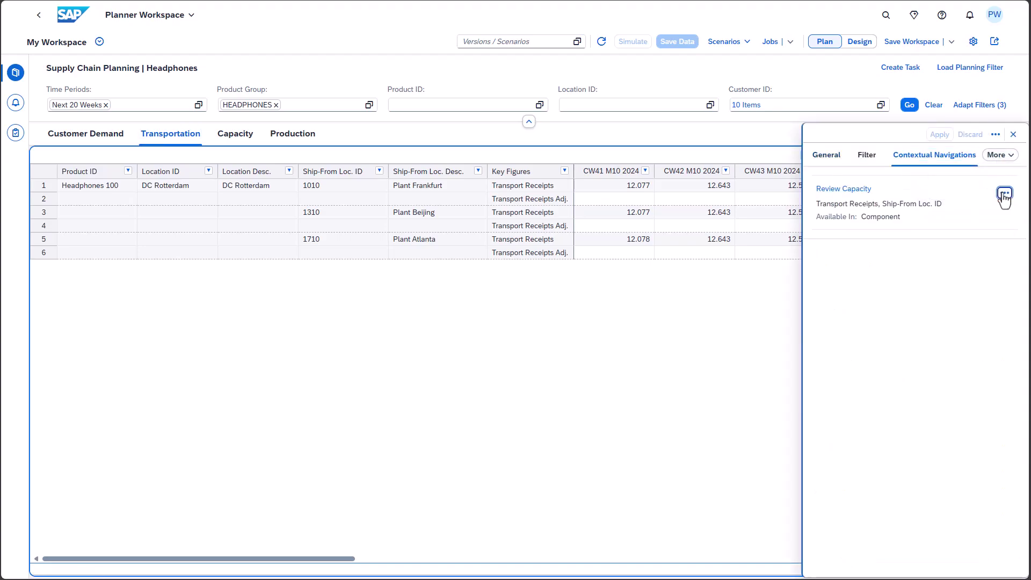
click(991, 210)
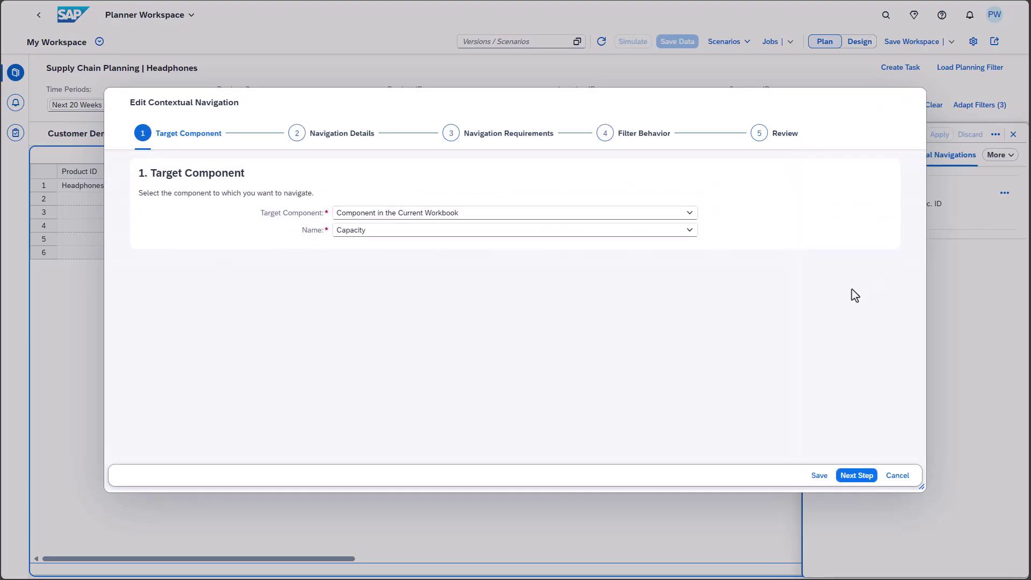
click(859, 476)
click(857, 476)
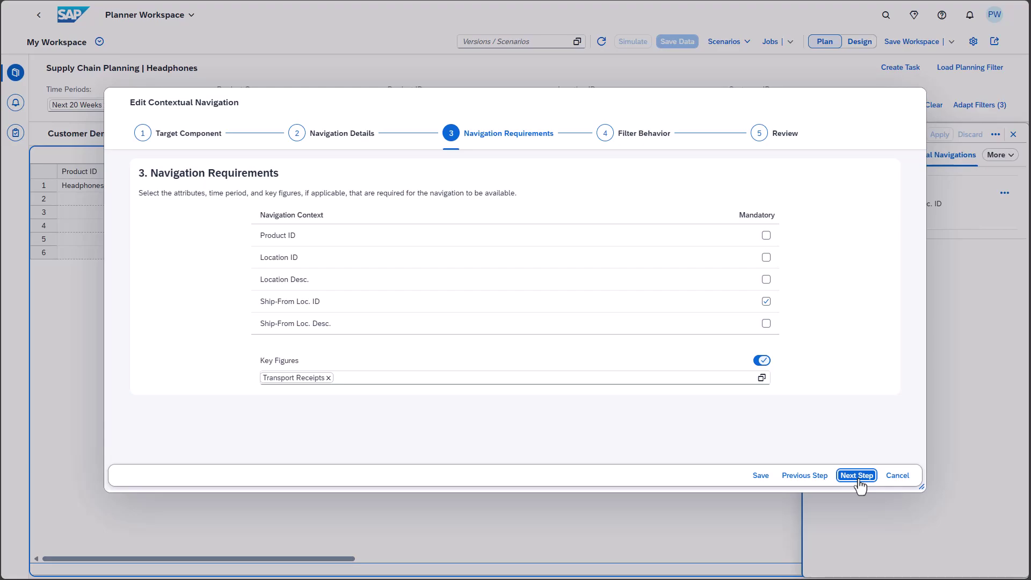
click(858, 477)
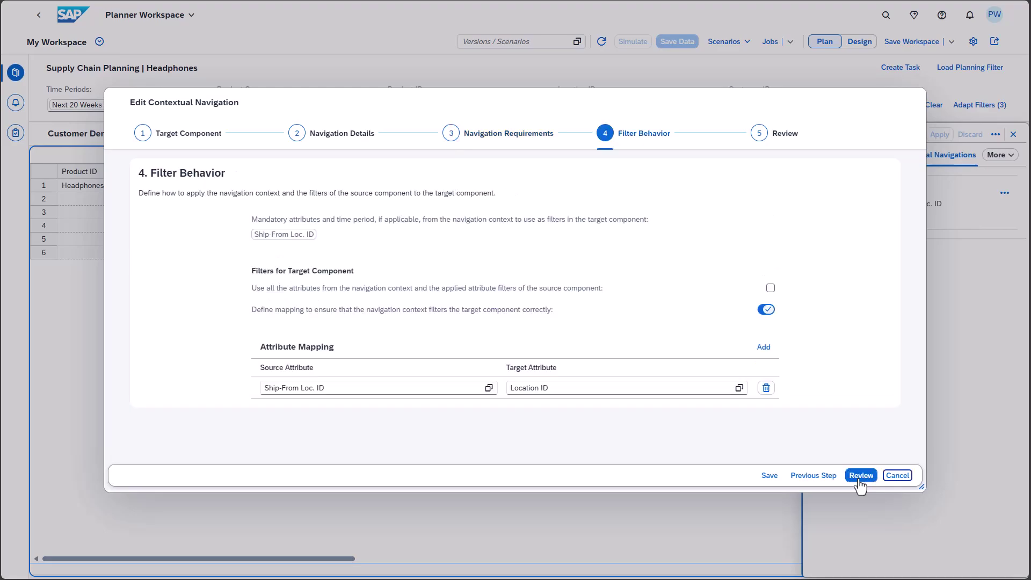
click(770, 476)
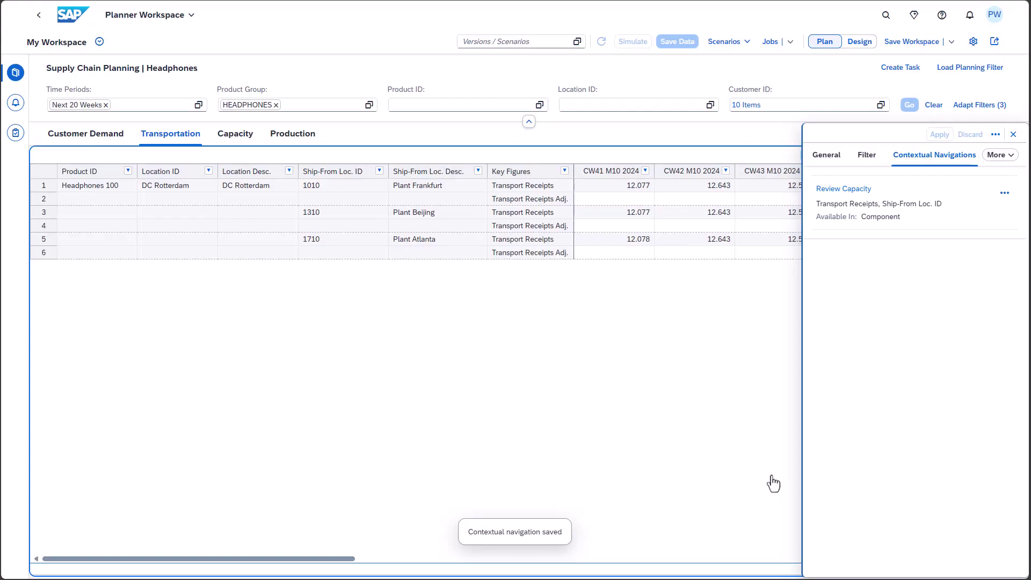
click(1013, 134)
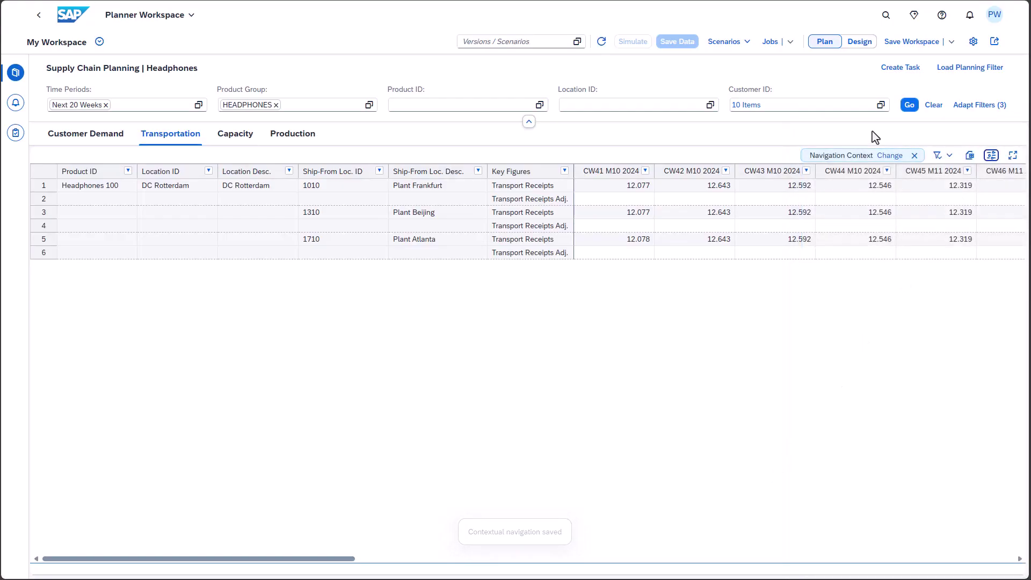
In the Capacity view, show the bill of material for Headphones 100, then for Headband 101.
click(230, 135)
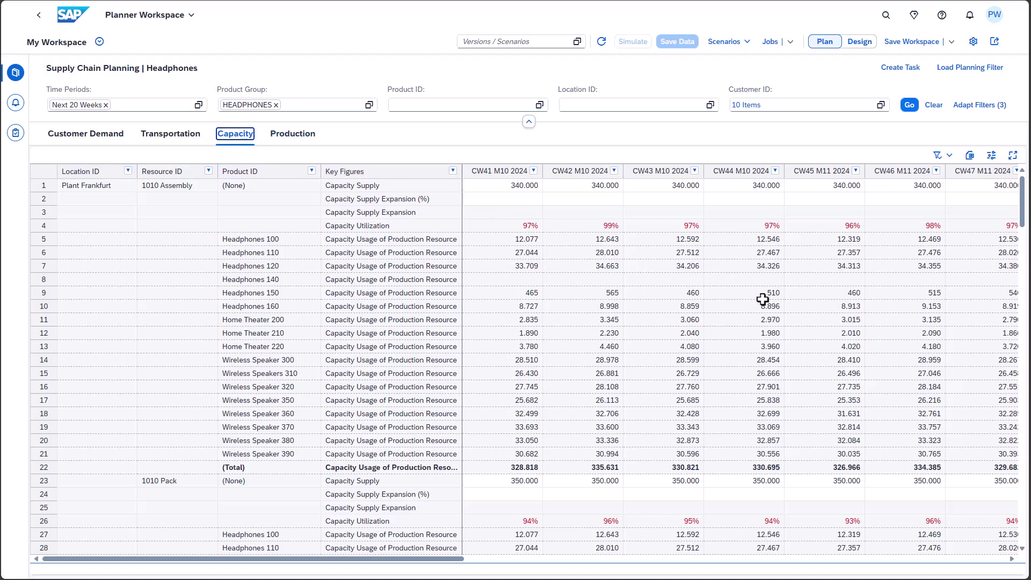
click(765, 240)
click(781, 249)
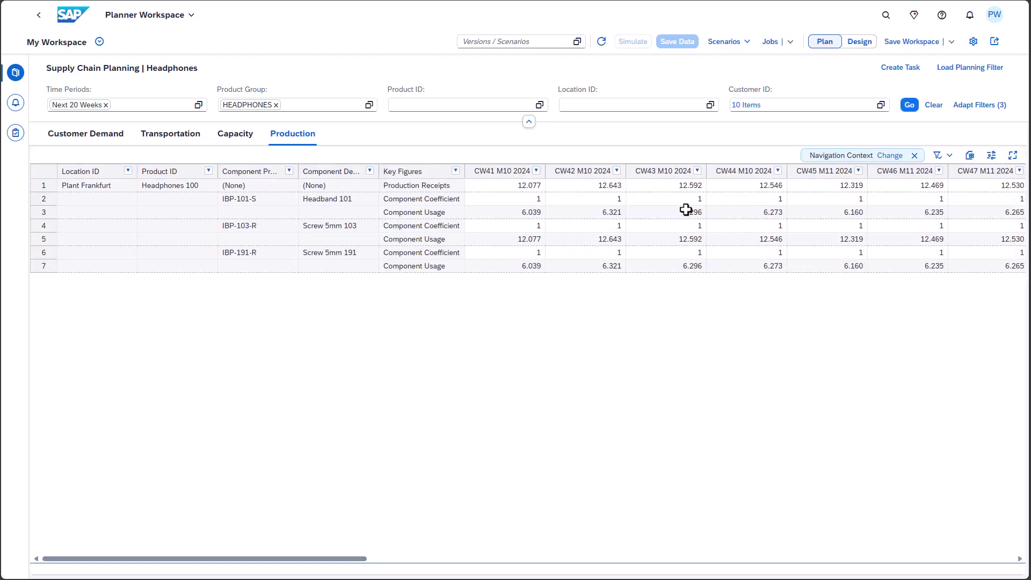
click(686, 211)
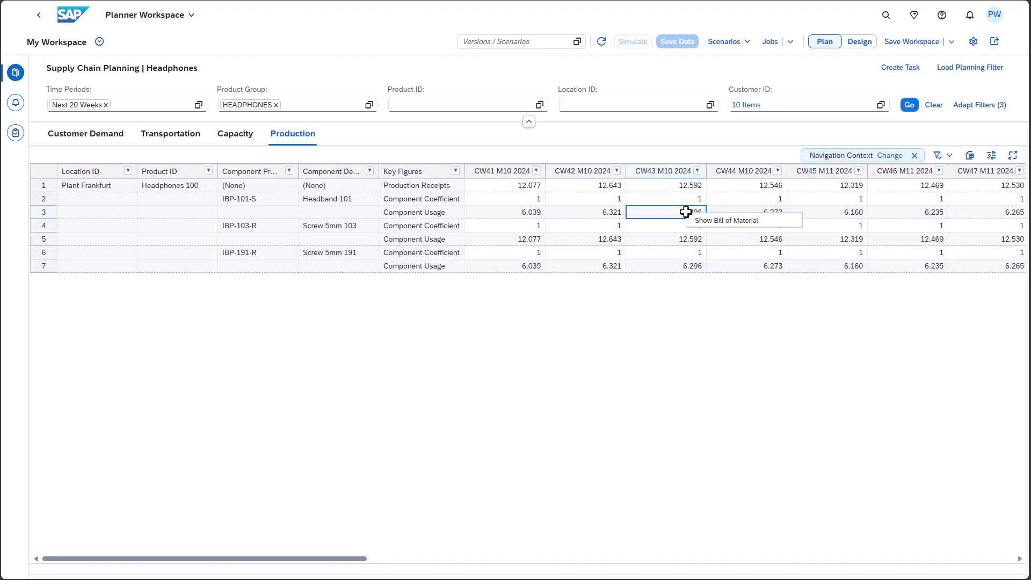
click(714, 224)
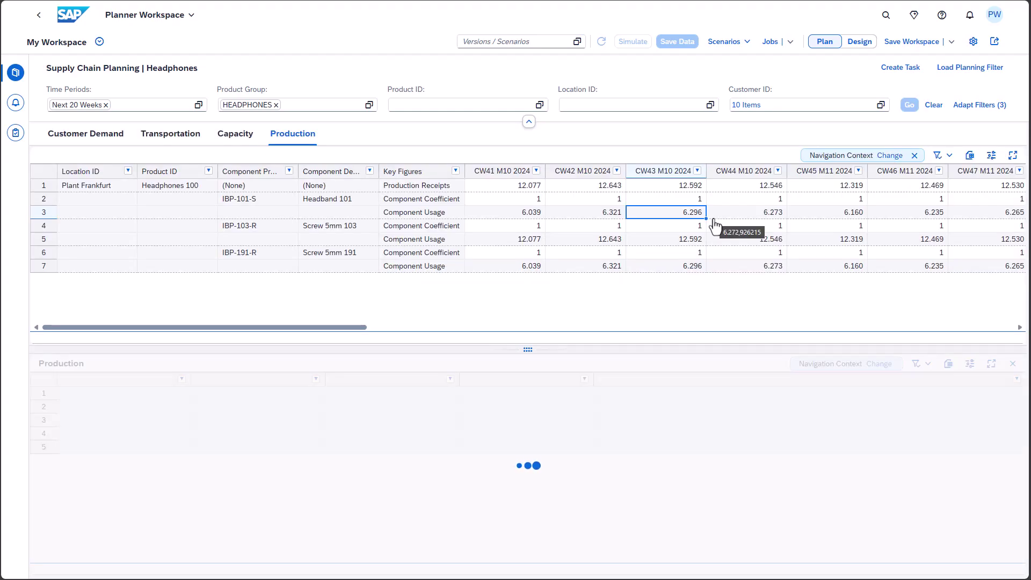